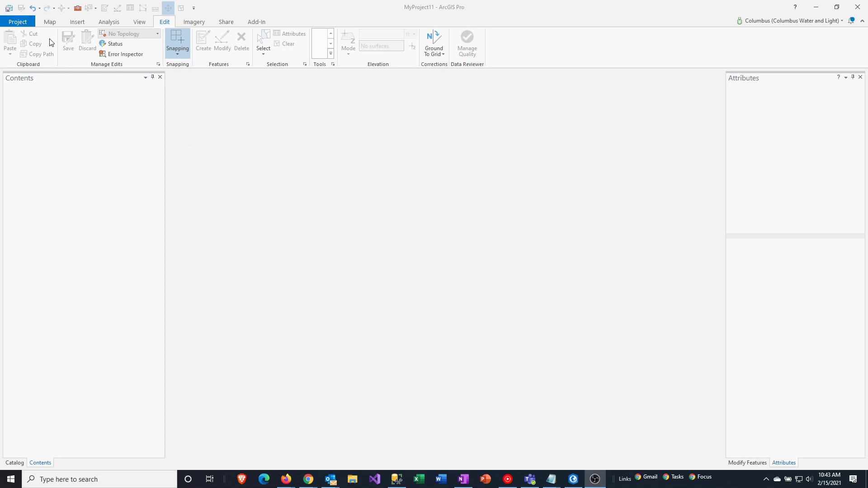
Show the project's catalog and open My Demo Map from its maps.
left_click(139, 22)
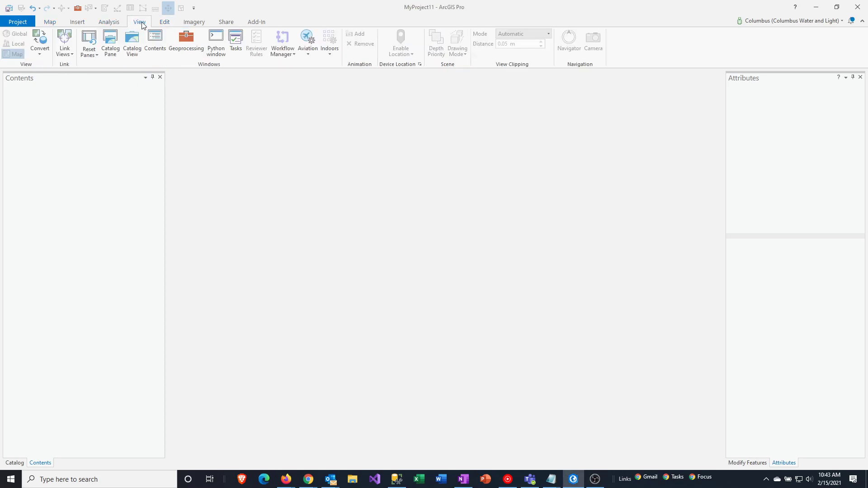
left_click(111, 44)
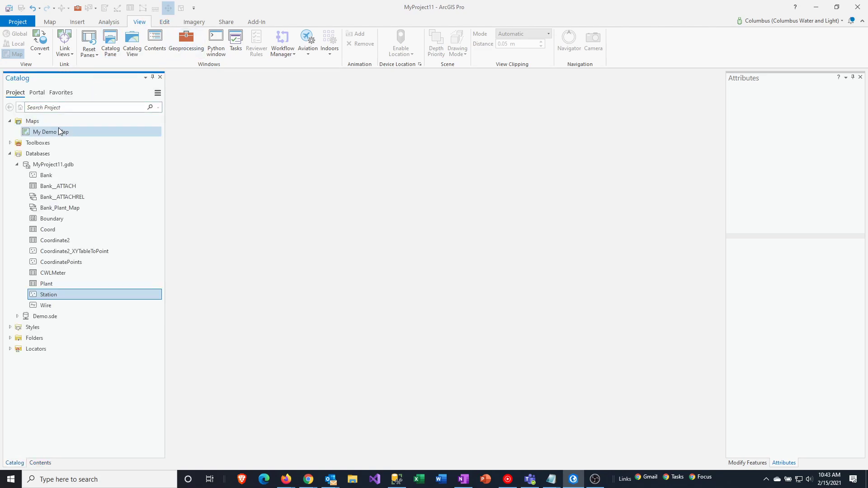
left_click(9, 122)
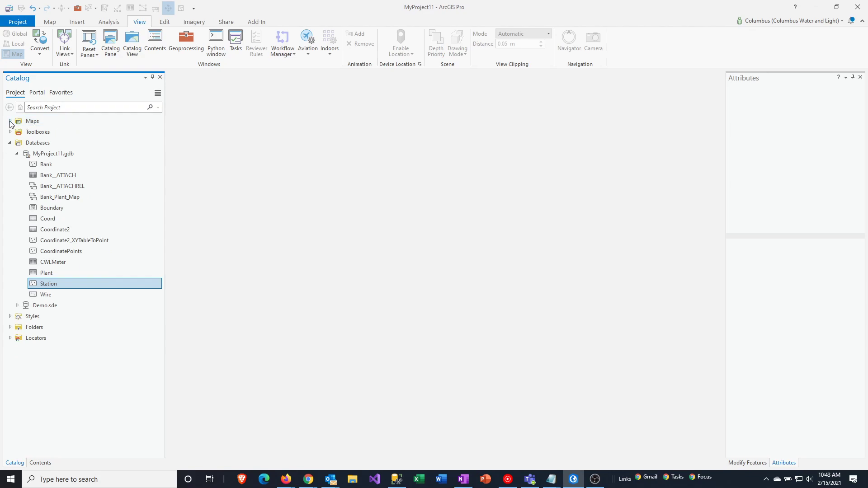
left_click(10, 123)
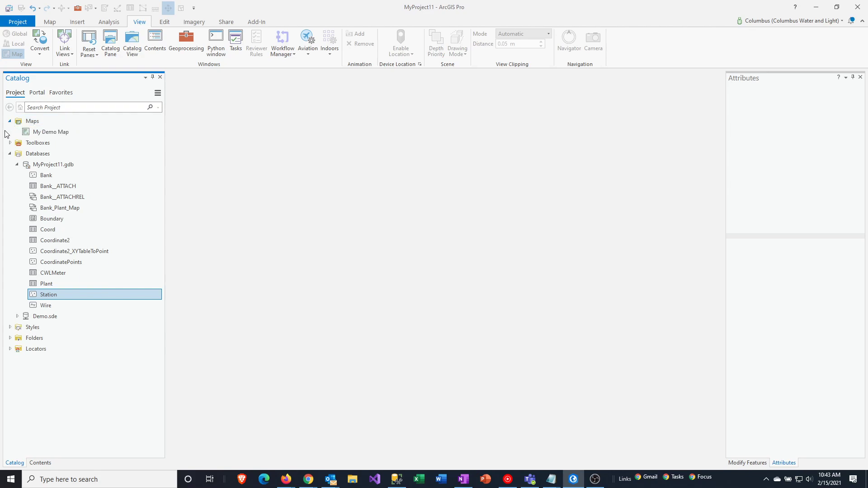
right_click(49, 131)
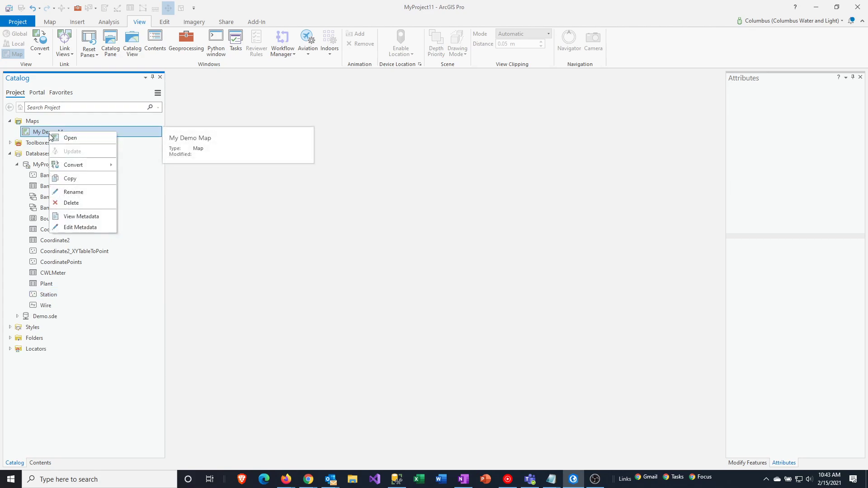
left_click(66, 138)
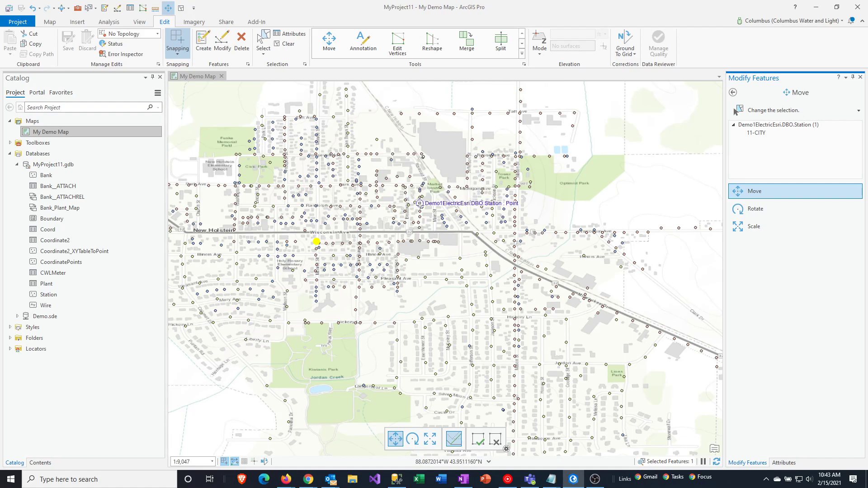
Clear the current Station feature selection on the map.
scroll(331, 227, "up", 2)
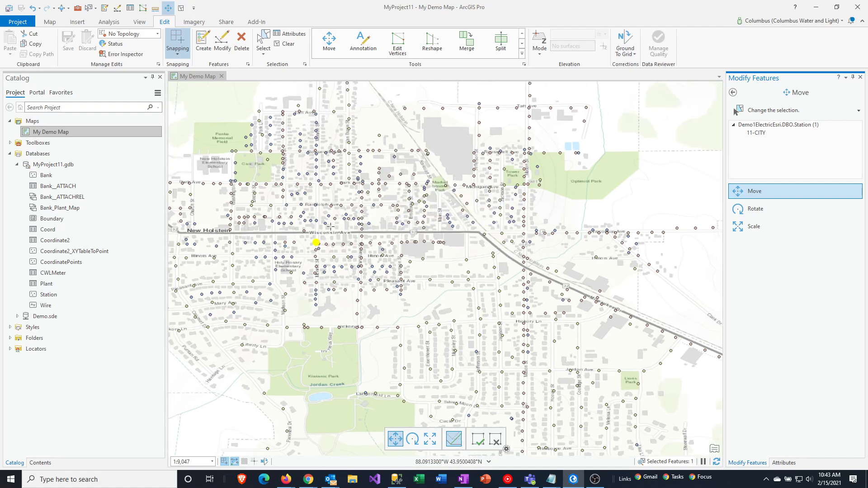
scroll(330, 226, "up", 3)
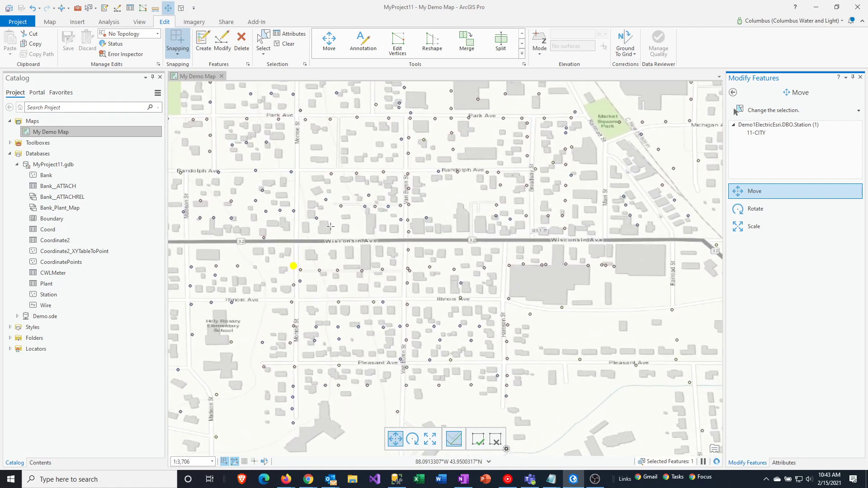
scroll(330, 227, "down", 3)
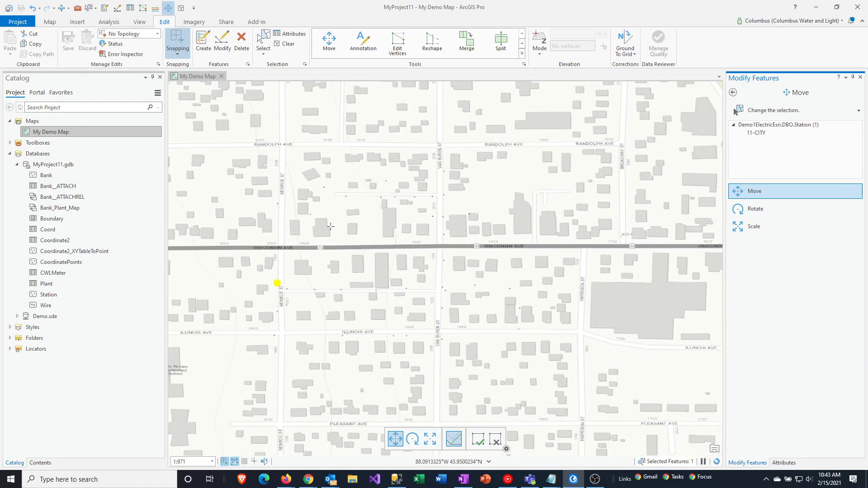
scroll(331, 227, "down", 1)
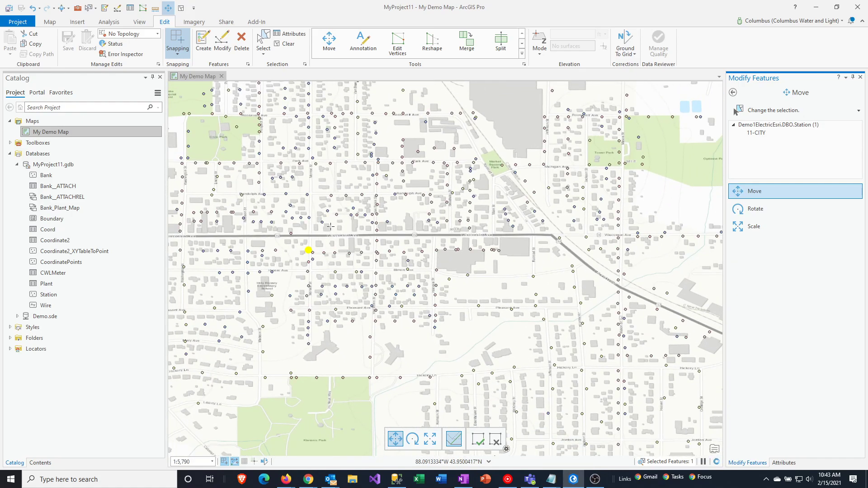
scroll(331, 227, "down", 1)
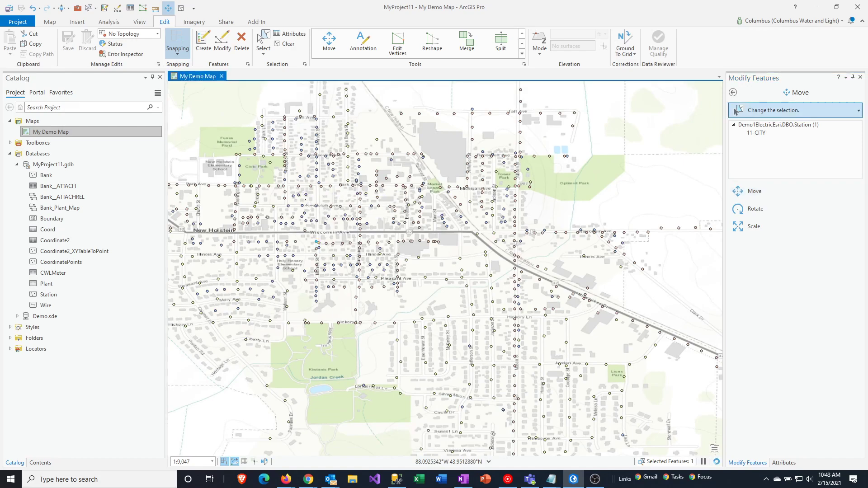
left_click(210, 119)
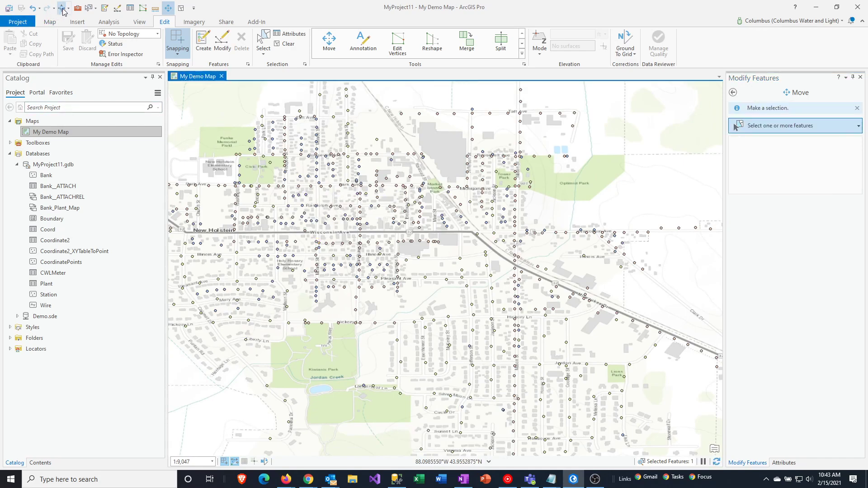
Examine the station points around New Holstein at closer and wider scales with the Explore tool.
left_click(63, 9)
left_click_drag(322, 198, 294, 156)
left_click_drag(292, 258, 349, 254)
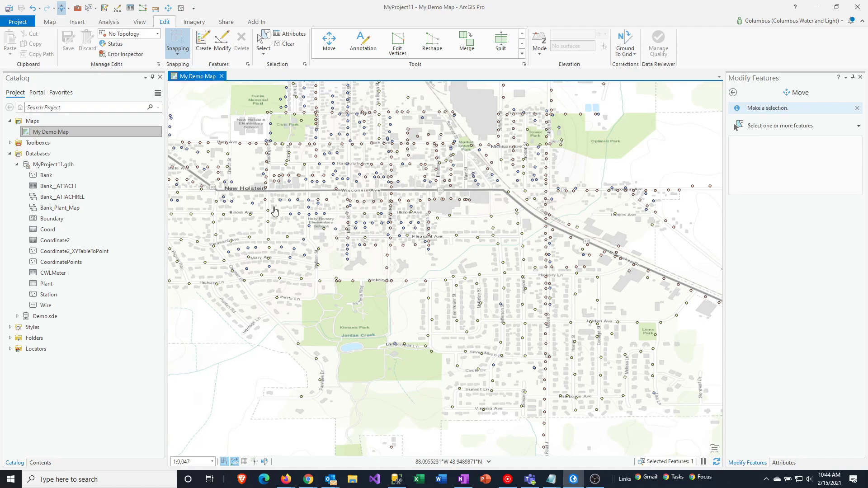
left_click_drag(321, 207, 338, 284)
scroll(339, 287, "up", 1)
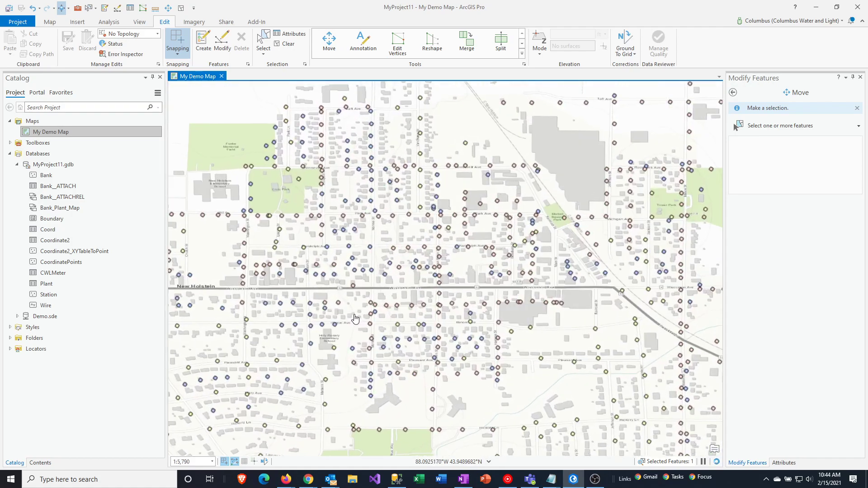
scroll(352, 309, "up", 1)
scroll(353, 309, "up", 5)
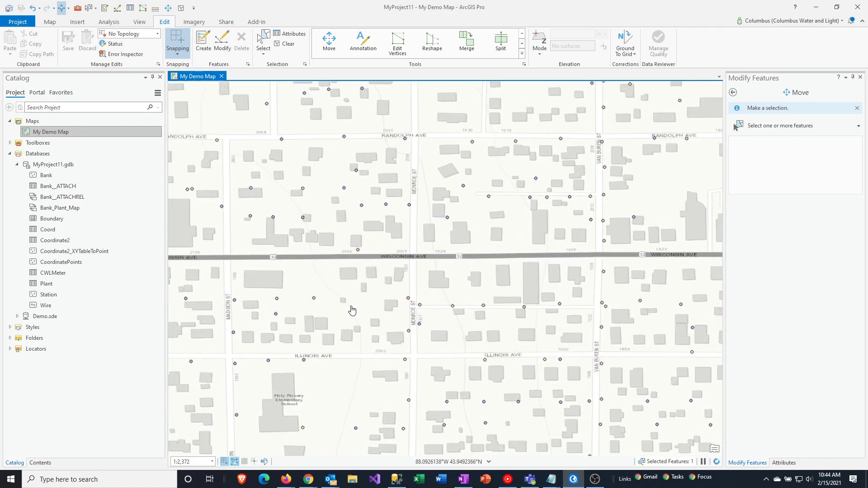
scroll(353, 310, "down", 7)
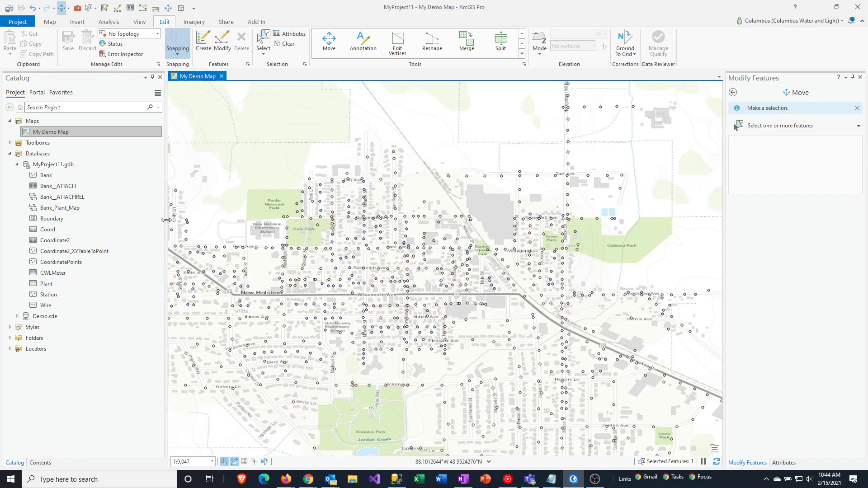
Show the map's contents and set My Demo Map's reference scale at the current 1:9,047 view.
left_click(139, 21)
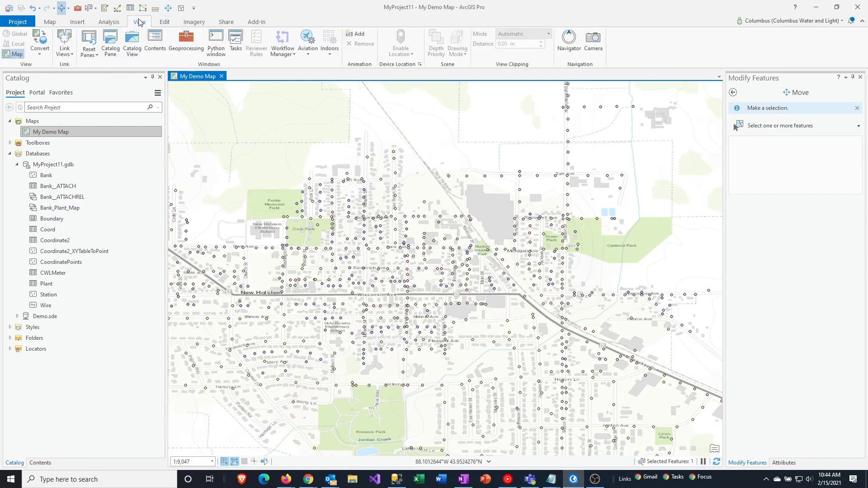
left_click(155, 43)
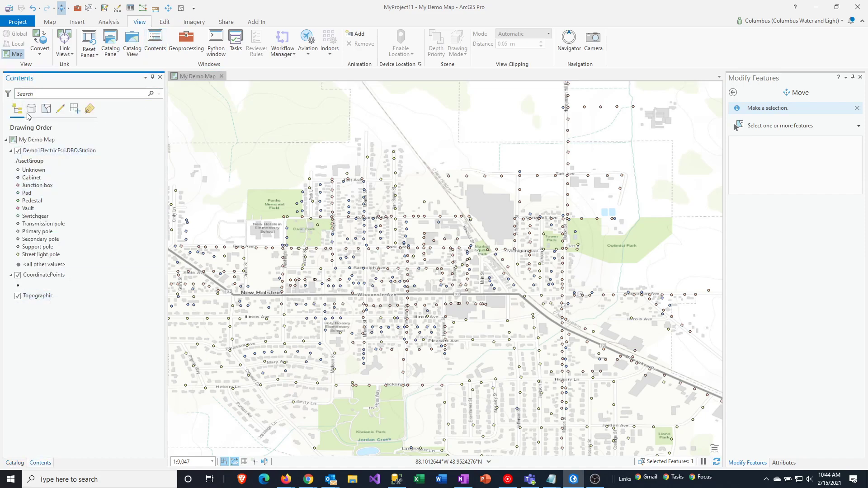
right_click(37, 143)
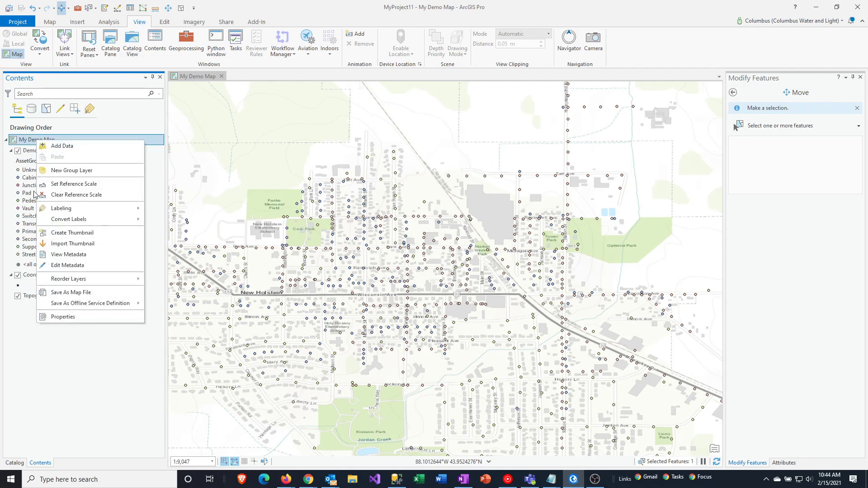
left_click(71, 185)
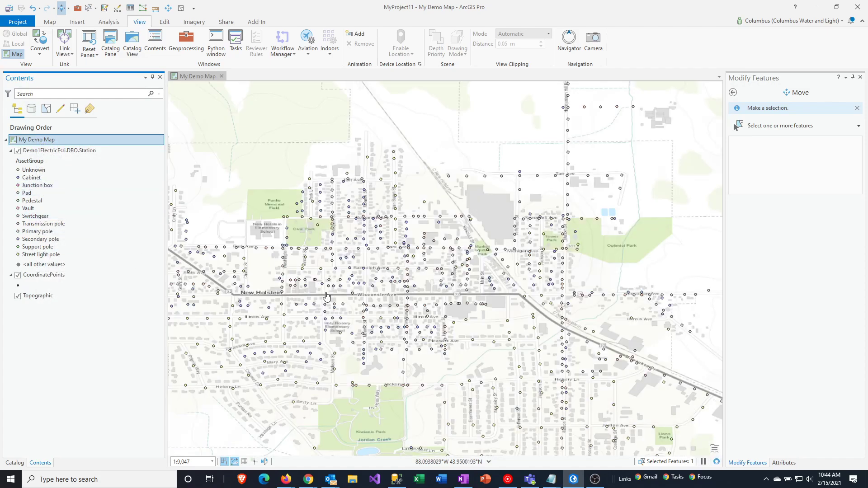
scroll(327, 296, "up", 5)
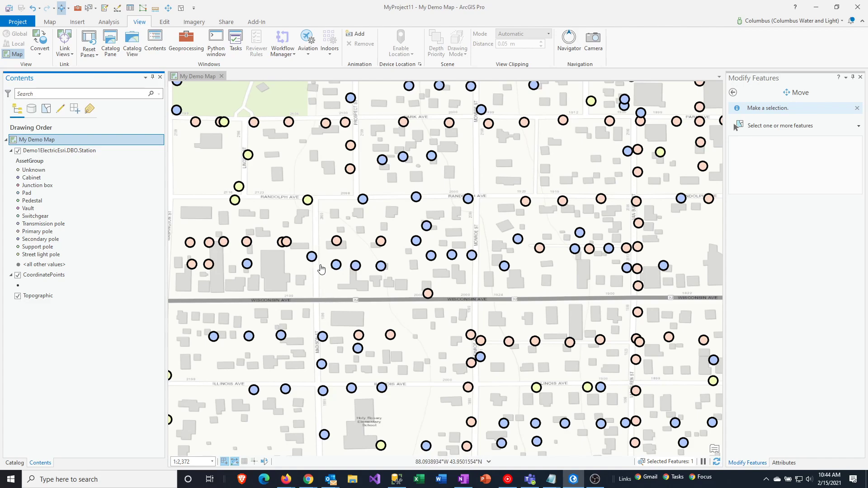
scroll(321, 270, "up", 2)
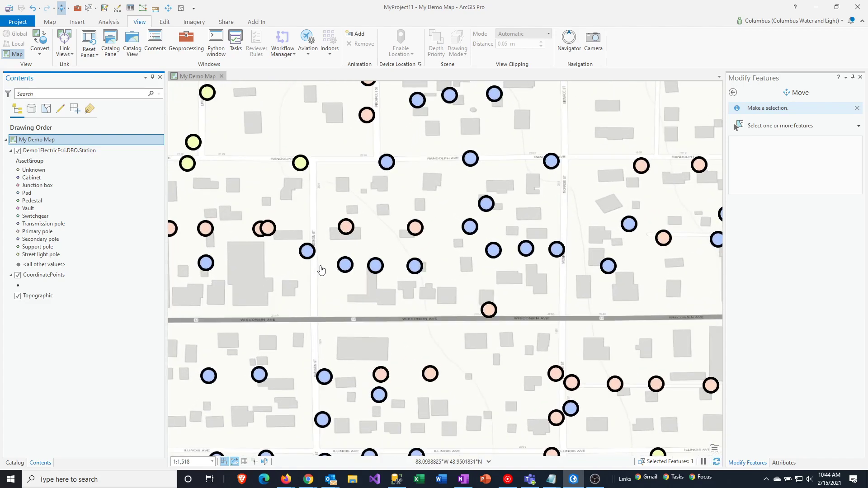
right_click(74, 141)
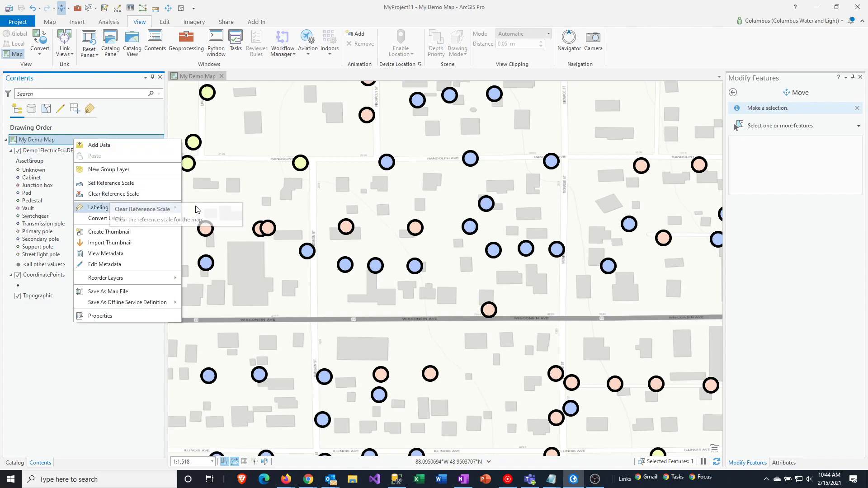
left_click(337, 244)
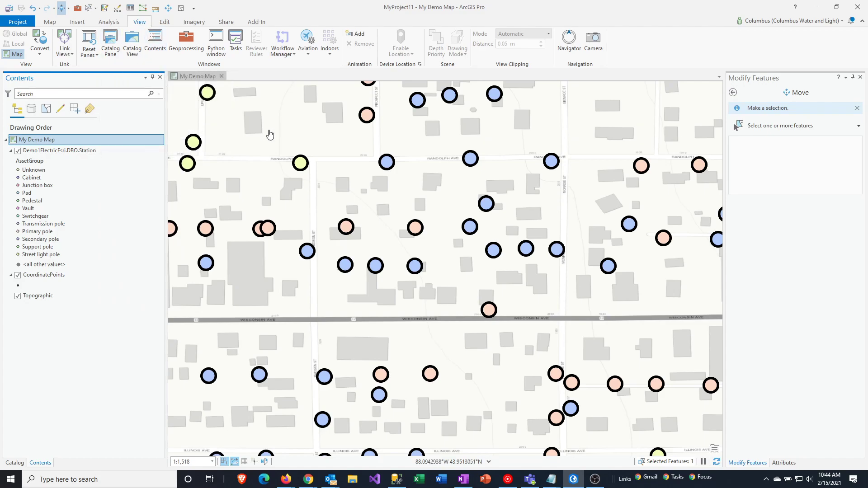
View the pop-up of the street light pole on Randolph Ave near Madison St and select that pole.
left_click(300, 164)
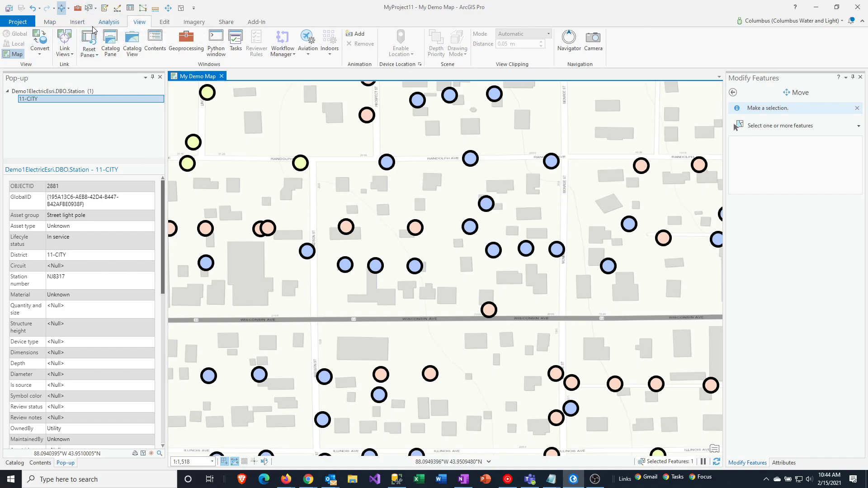
left_click(50, 22)
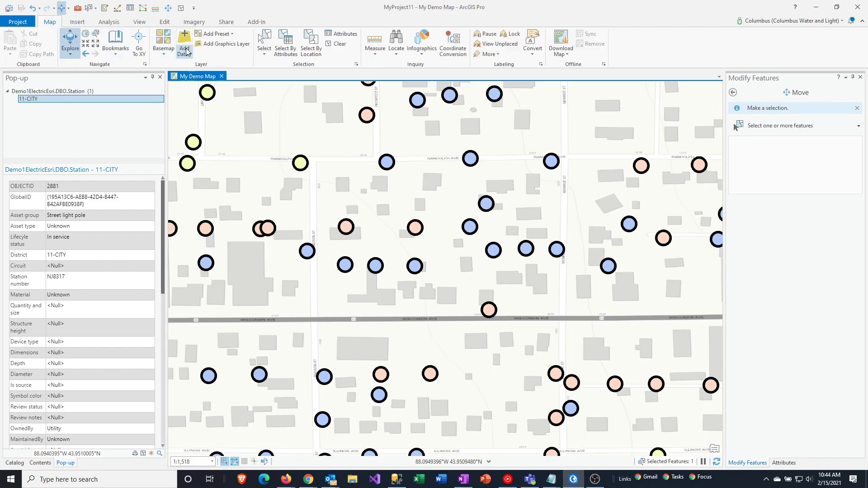
left_click(264, 43)
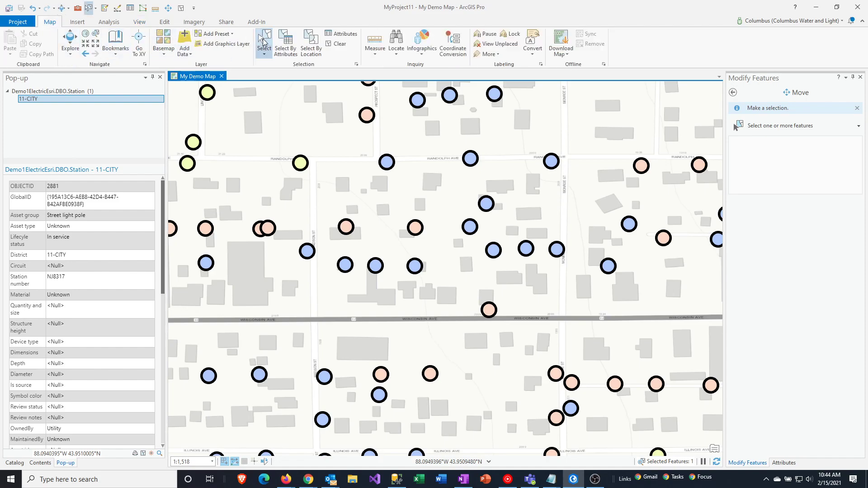
left_click_drag(274, 139, 326, 190)
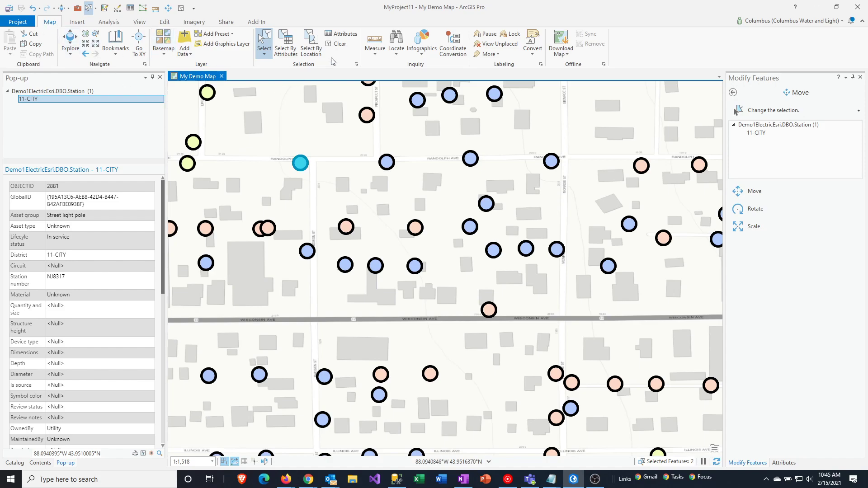
Open the selected street light pole's attributes and set its District to 41-EATON.
left_click(347, 37)
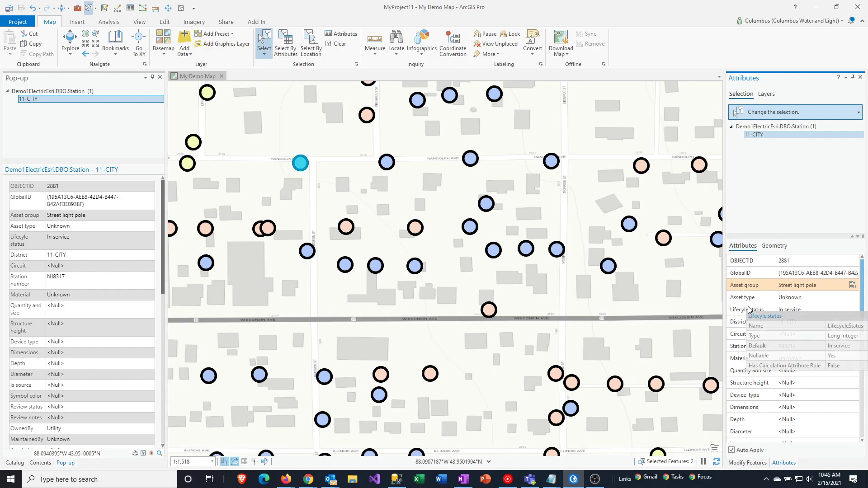
mouse_move(746, 321)
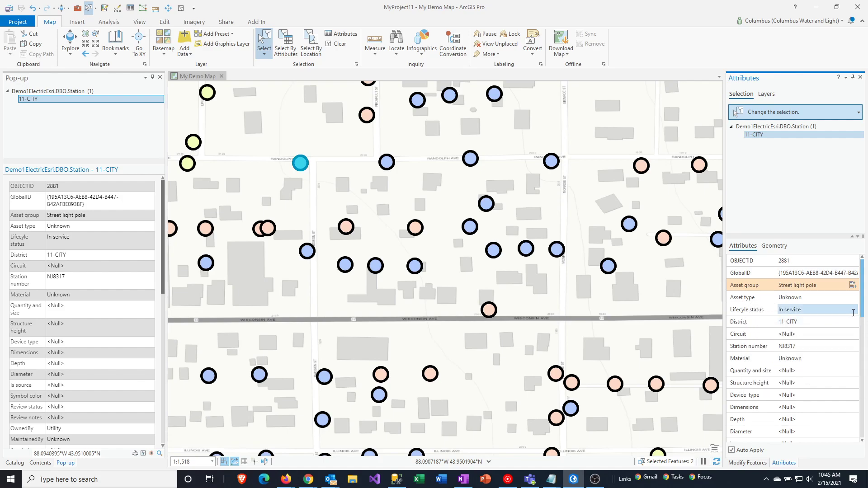
mouse_move(864, 311)
left_mouse_down()
mouse_move(861, 335)
mouse_move(862, 302)
left_mouse_up()
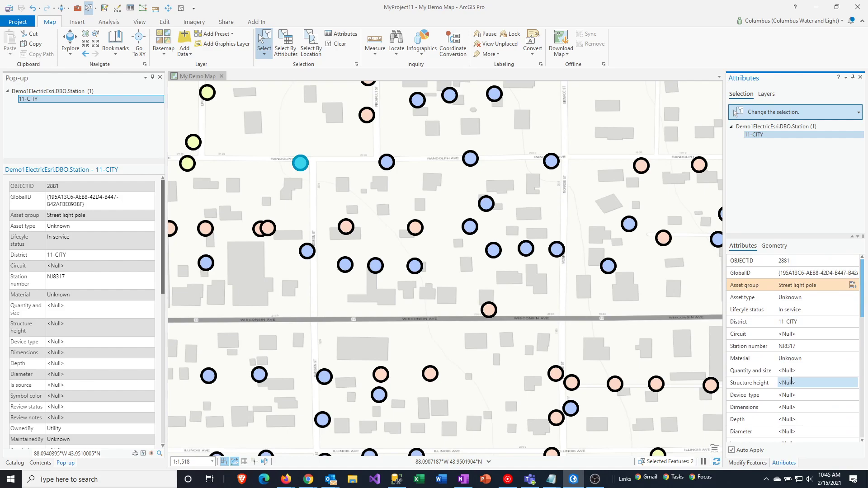
left_click(811, 322)
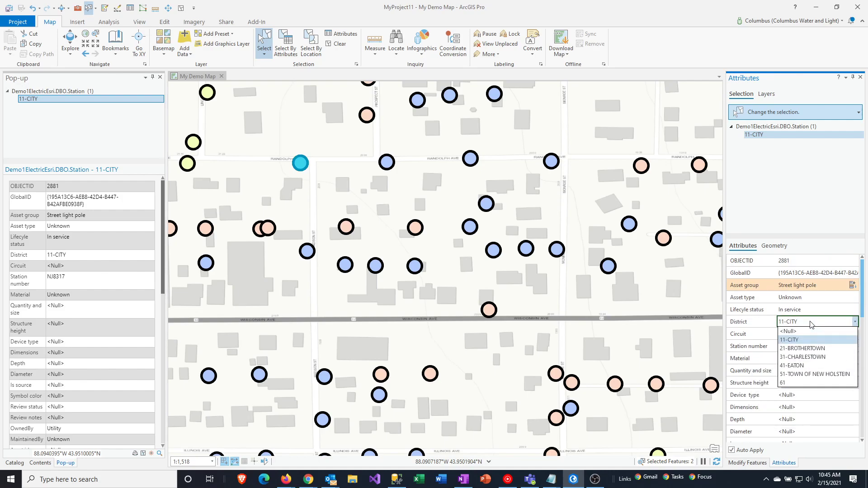
left_click(810, 366)
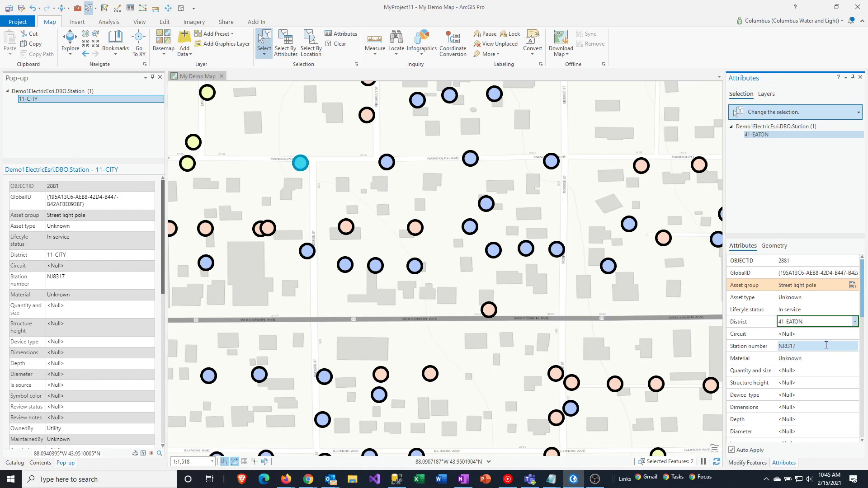
Set the selected street light pole's Depth to 5.
left_click(804, 420)
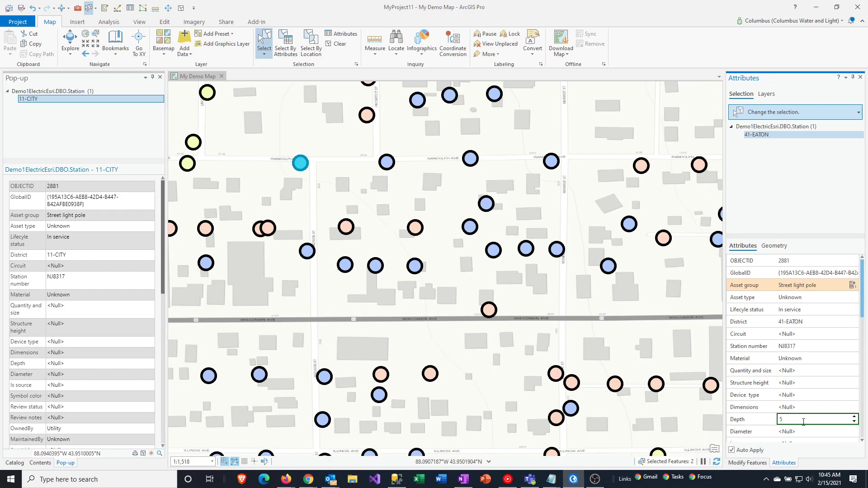
type("5")
key("Tab")
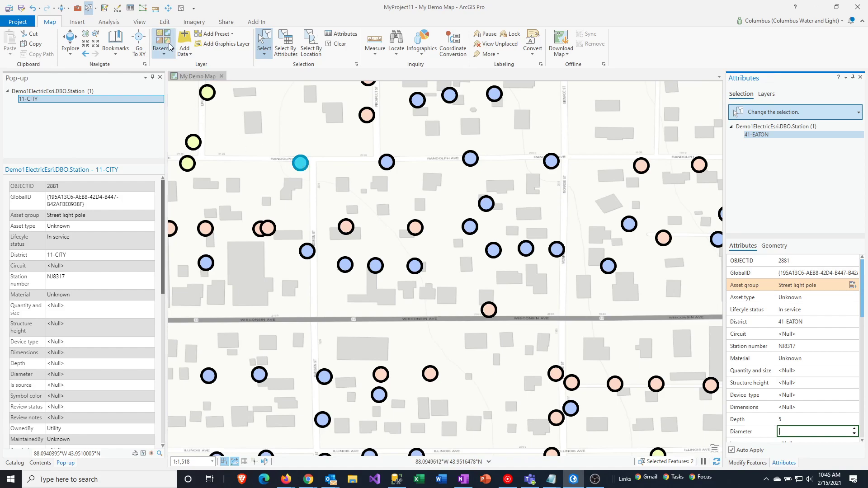
Move the selected street light pole to the block just north of Randolph Ave, and undo and redo that move.
left_click(163, 24)
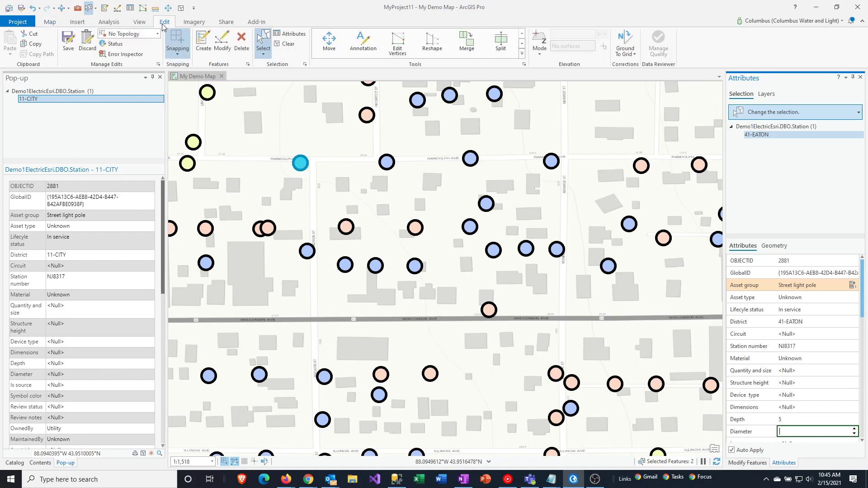
left_click(329, 43)
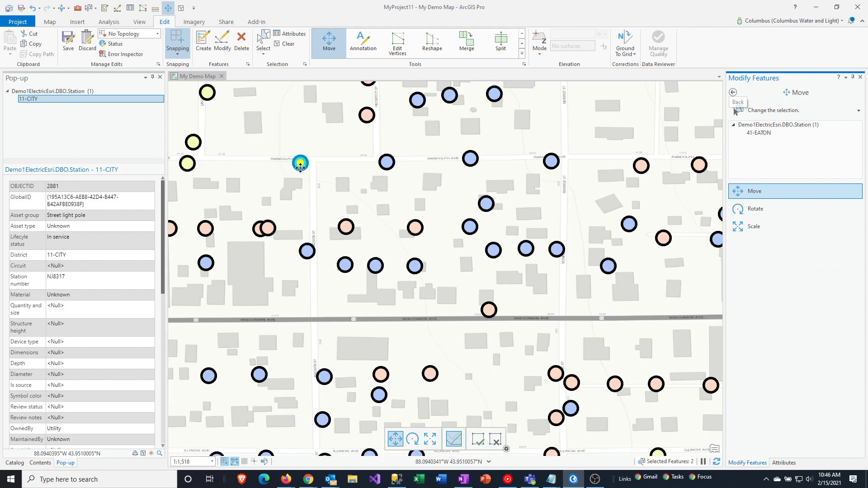
left_click_drag(301, 168, 310, 120)
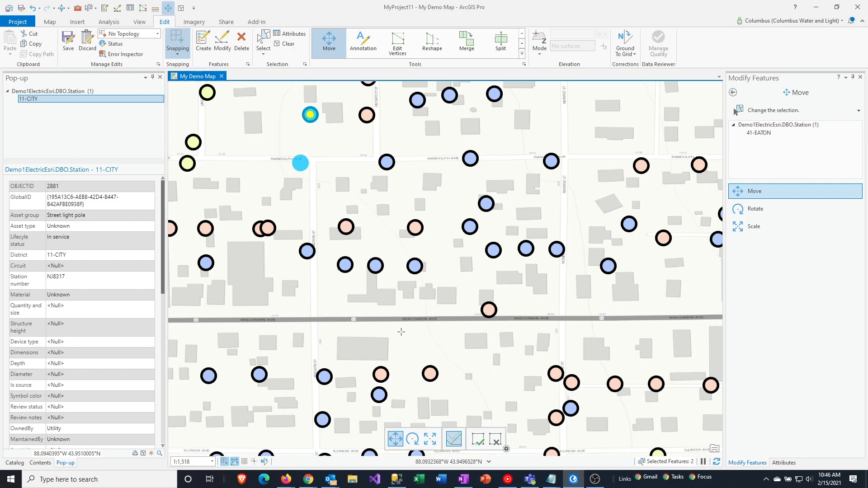
left_click(479, 442)
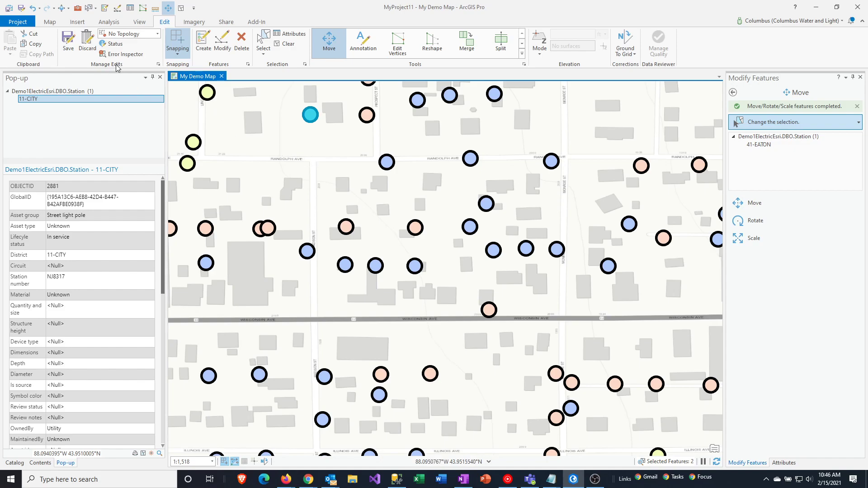
left_click(33, 9)
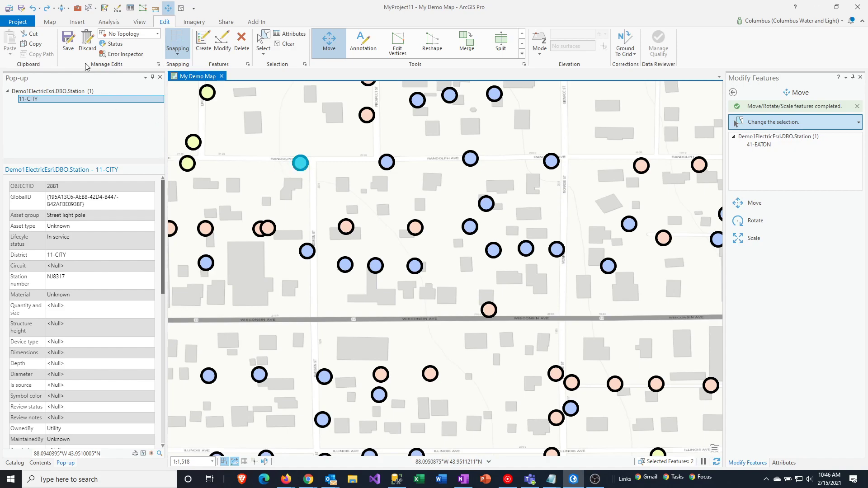
left_click(47, 12)
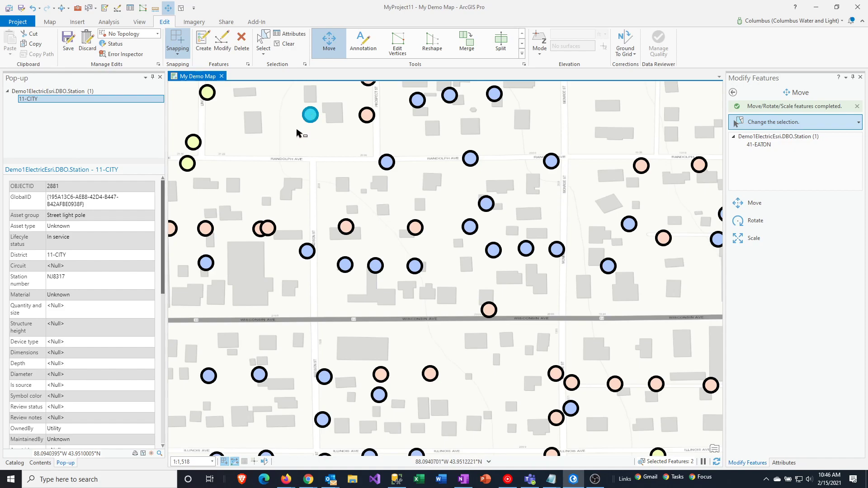
Select the first secondary pole on Randolph Ave east of Madison St and delete it through its attributes entry.
left_click_drag(374, 154, 403, 184)
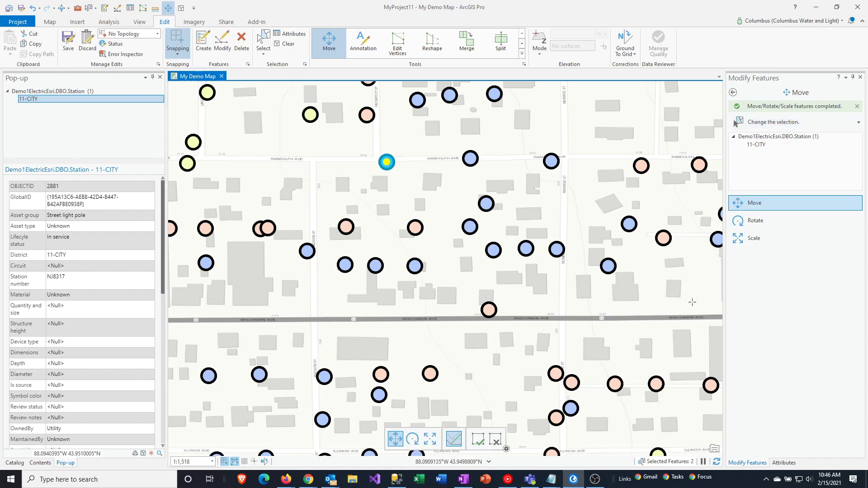
left_click(785, 463)
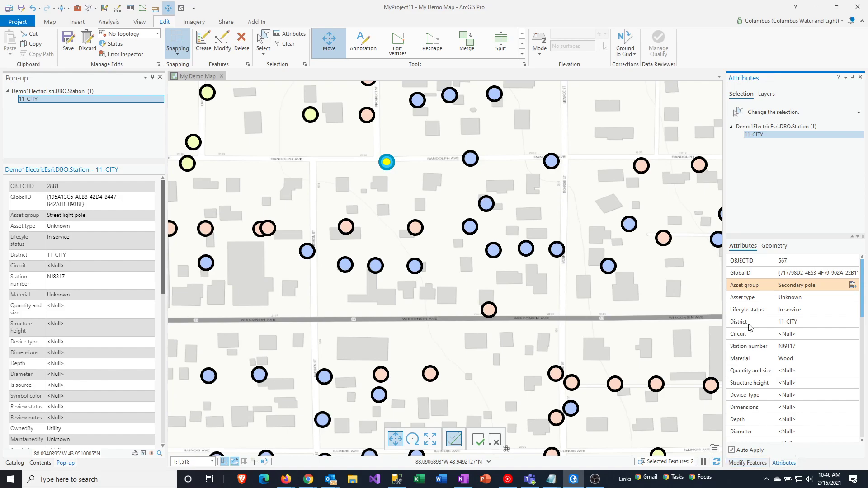
mouse_move(749, 327)
left_click(758, 138)
right_click(760, 138)
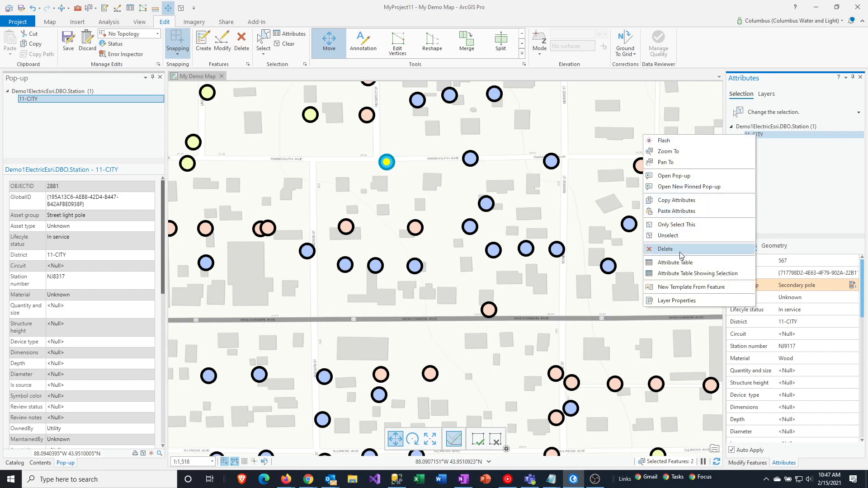
left_click(680, 249)
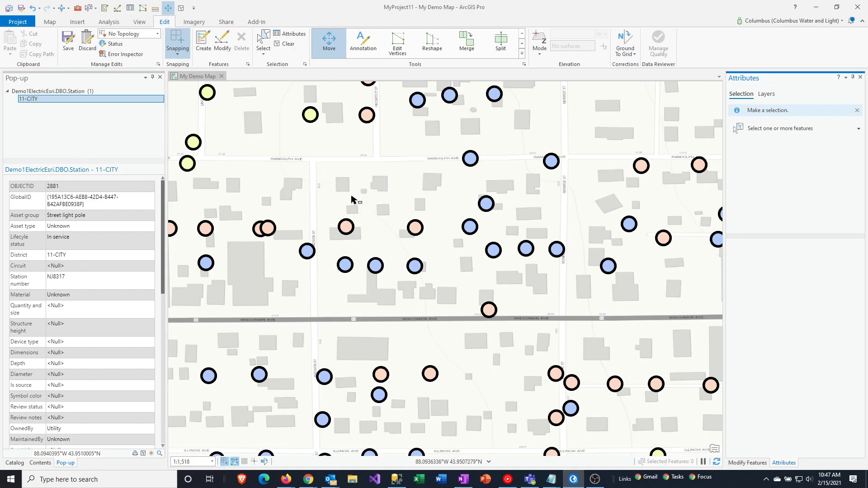
Select the five poles east of Madison St between Randolph Ave and Wisconsin Ave and delete them all together.
left_click_drag(330, 202, 431, 296)
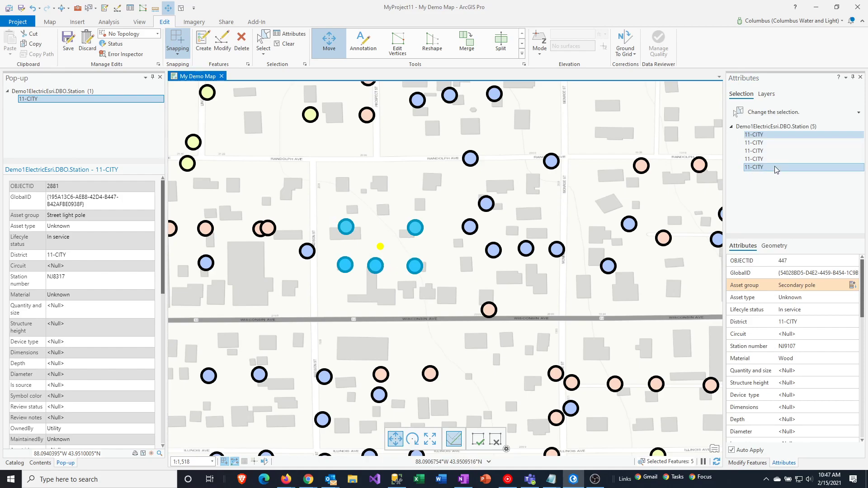
right_click(772, 134)
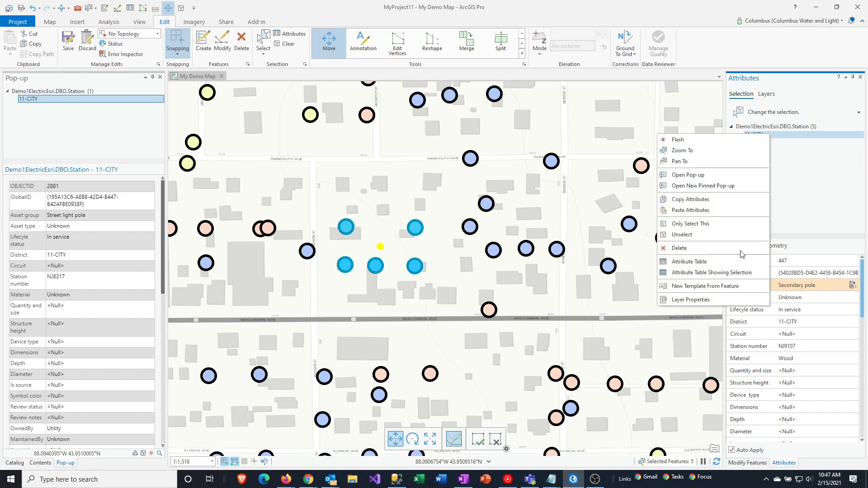
left_click(777, 136)
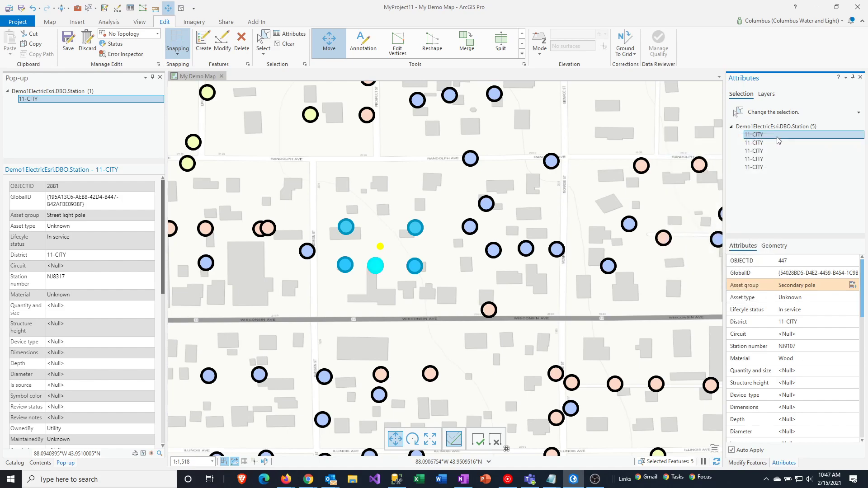
left_click(767, 167, "shift")
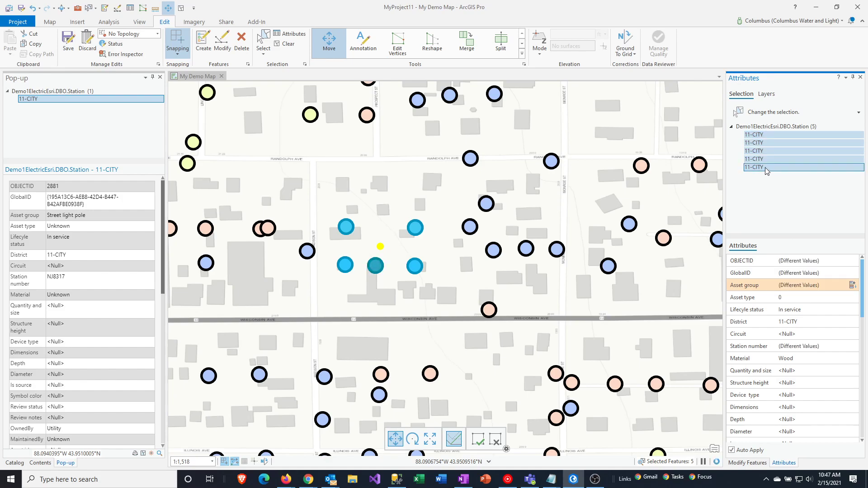
right_click(768, 136)
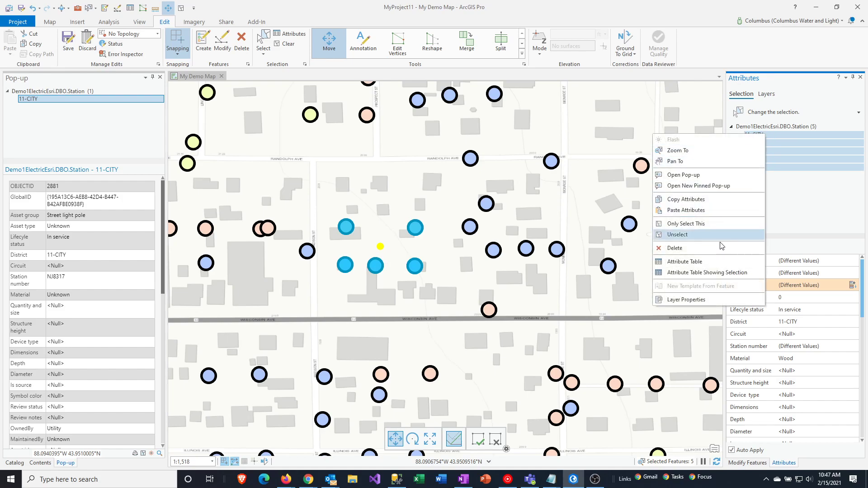
left_click(719, 253)
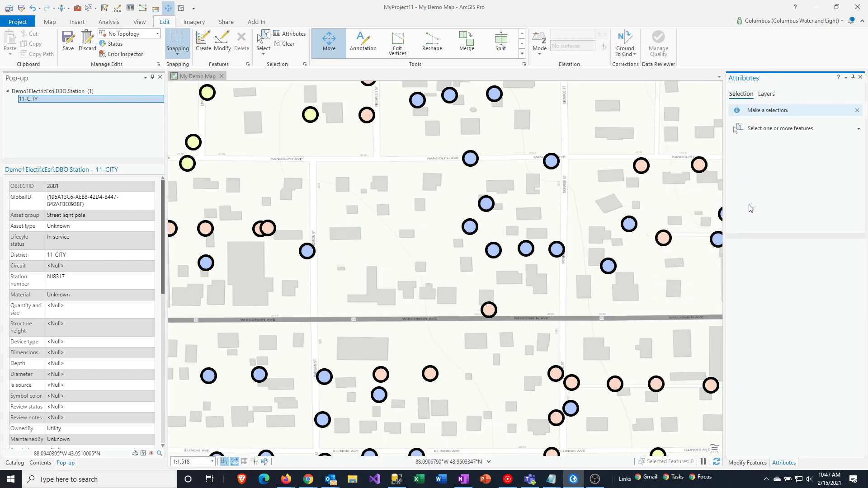
Select the three secondary poles in the block west of Monroe St and set their District to 21-BROTHERTOWN together.
left_click_drag(452, 193, 506, 270)
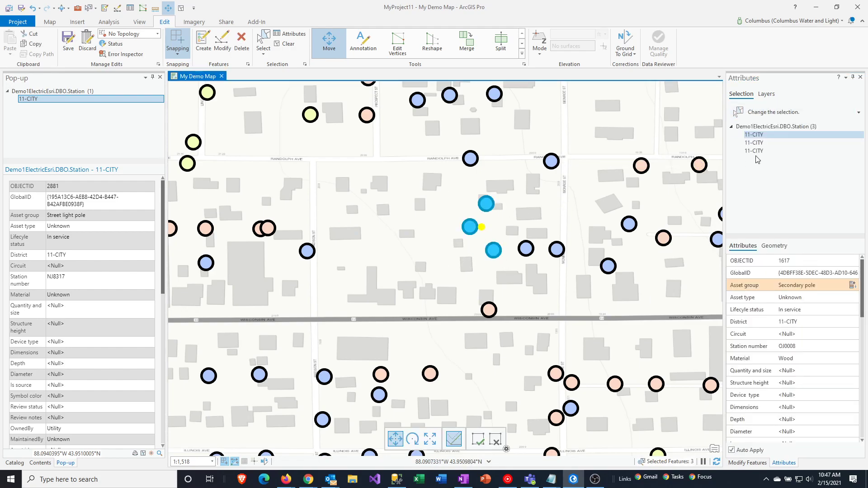
left_click(771, 150, "shift")
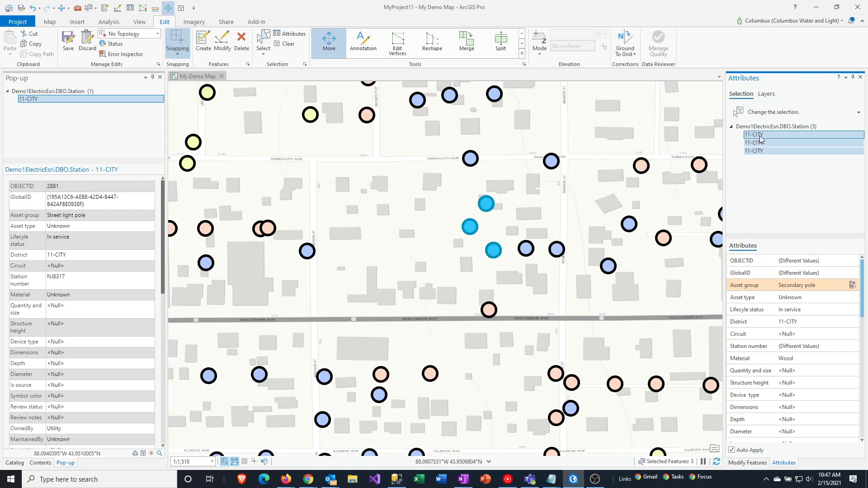
left_click(809, 323)
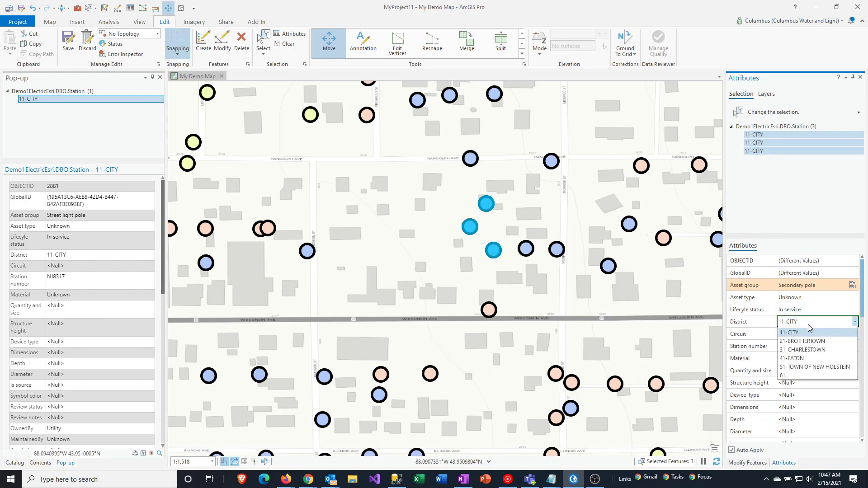
left_click(810, 350)
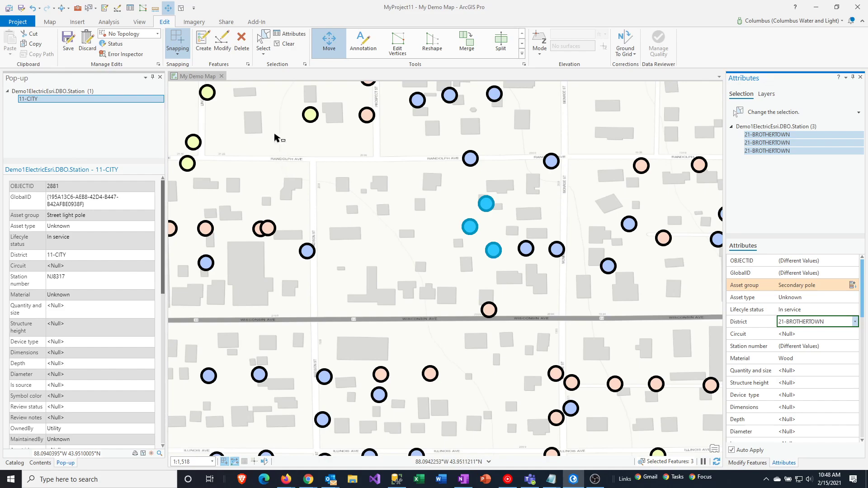
Save the project and save all edits to the Demo1ElectricEsri.DBO.Station layer, expanding the list of edits before accepting.
left_click(8, 9)
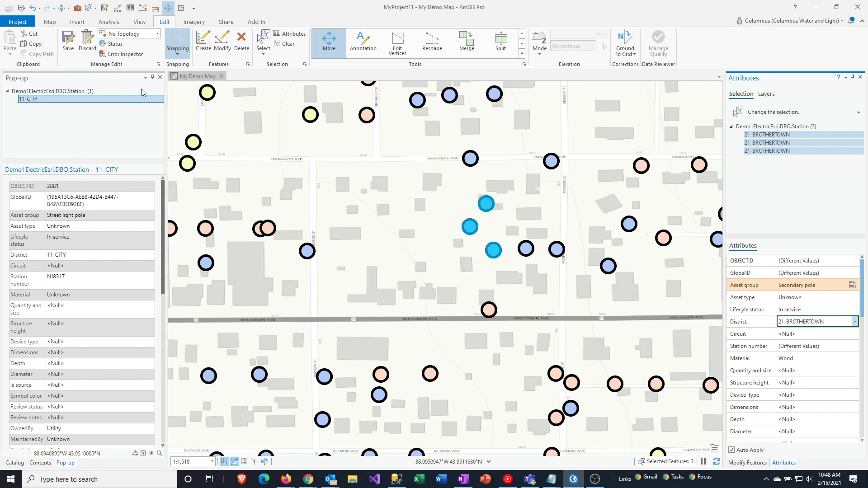
left_click(53, 24)
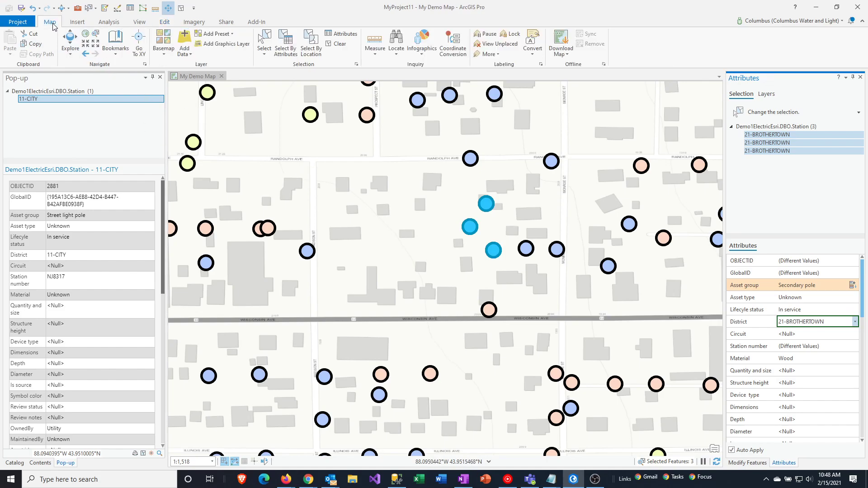
left_click(165, 25)
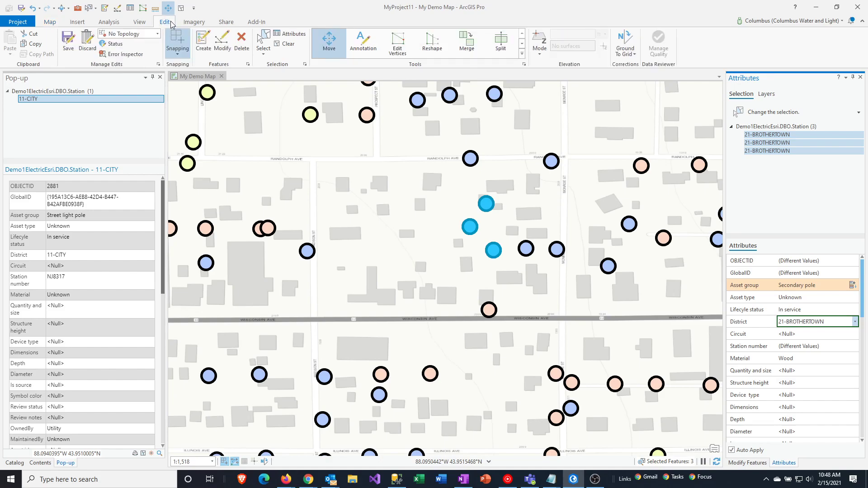
left_click(68, 43)
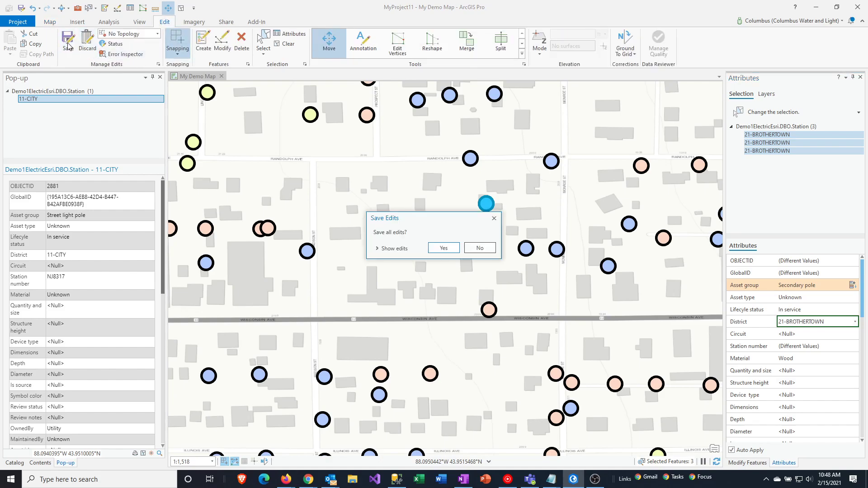
left_click(378, 250)
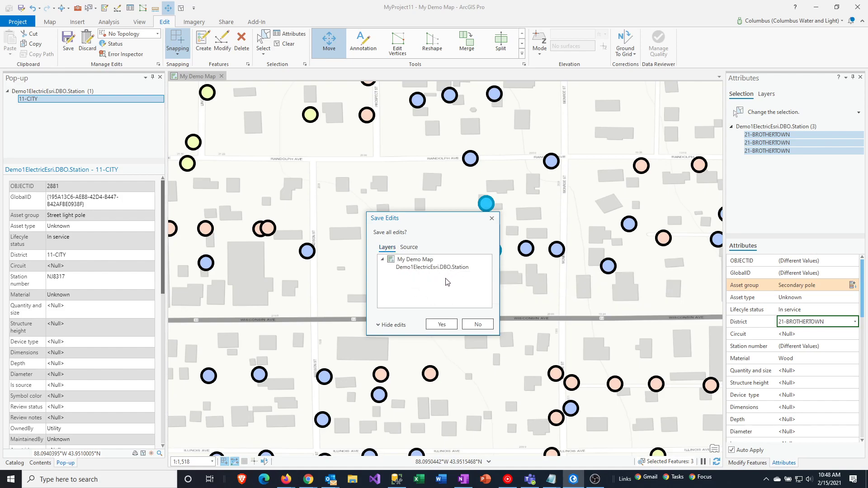
left_click(453, 324)
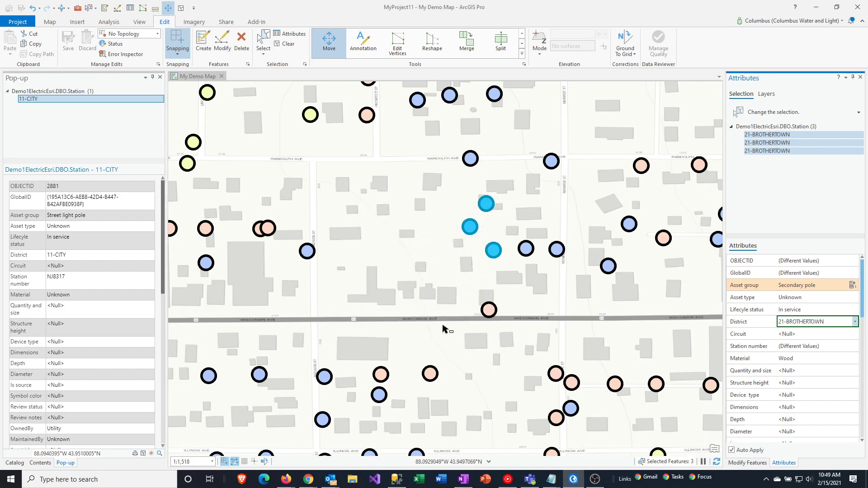